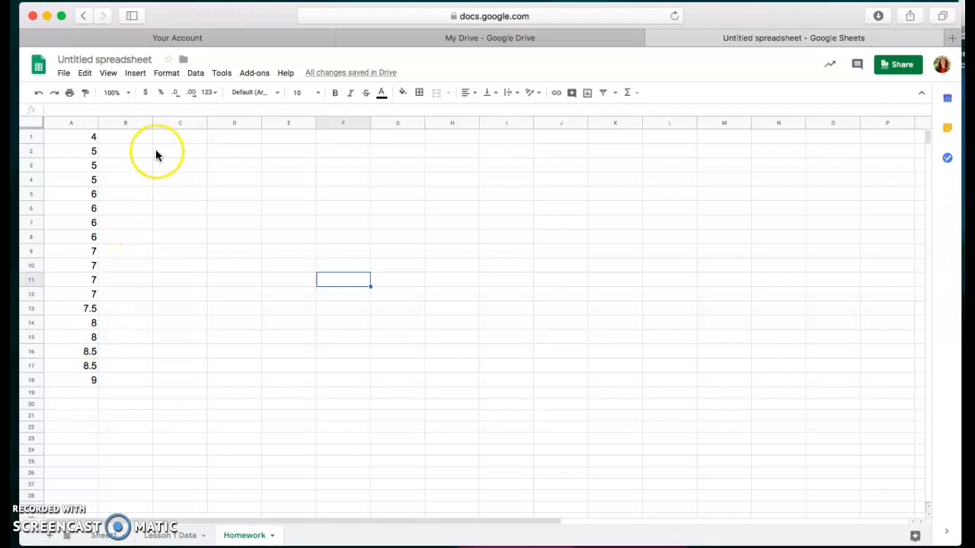
Step: Fill B1:B12 with running counts of the repeated column A values: 1, 1, 2, 3, 1, 2, 3, 4, 1, 2, 3, 4
click(129, 138)
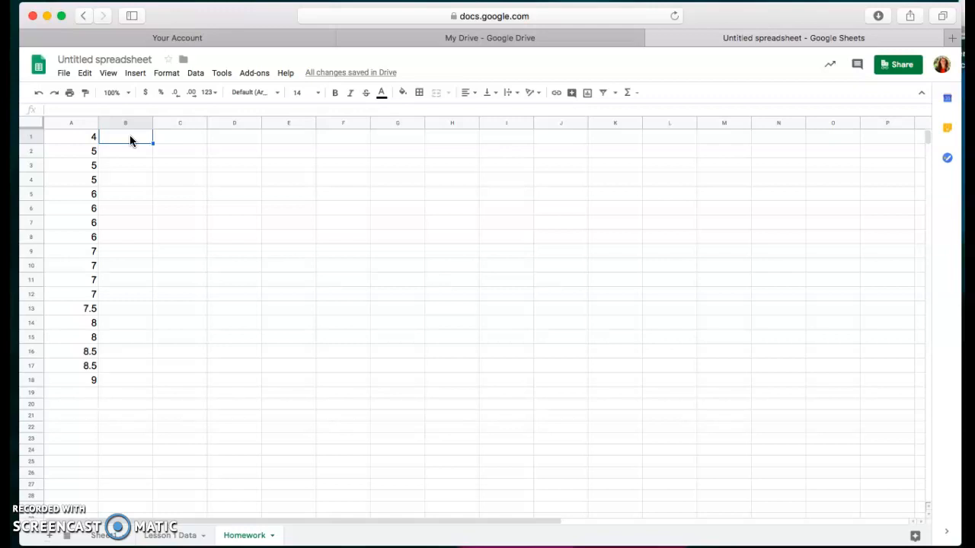
text(1)
key(Return)
text(1)
key(Return)
text(2)
key(Return)
text(3)
key(Return)
key(Return)
text(2)
key(Return)
text(3)
key(Return)
text(4)
key(Return)
text(1)
key(Return)
text(2)
key(Return)
text(3)
key(Return)
text(4)
Step: Continue the running counts in B13:B18 with 1, 1, 2, 1, 2, 1
key(Return)
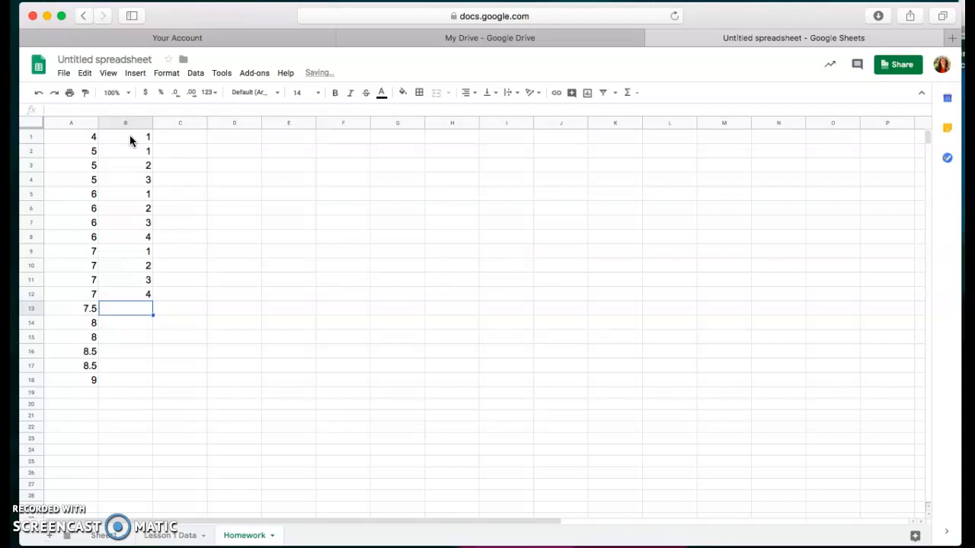
text(1)
key(Return)
text(1)
key(Return)
text(2)
key(Return)
text(1)
key(Return)
text(2)
key(Return)
text(1)
click(268, 136)
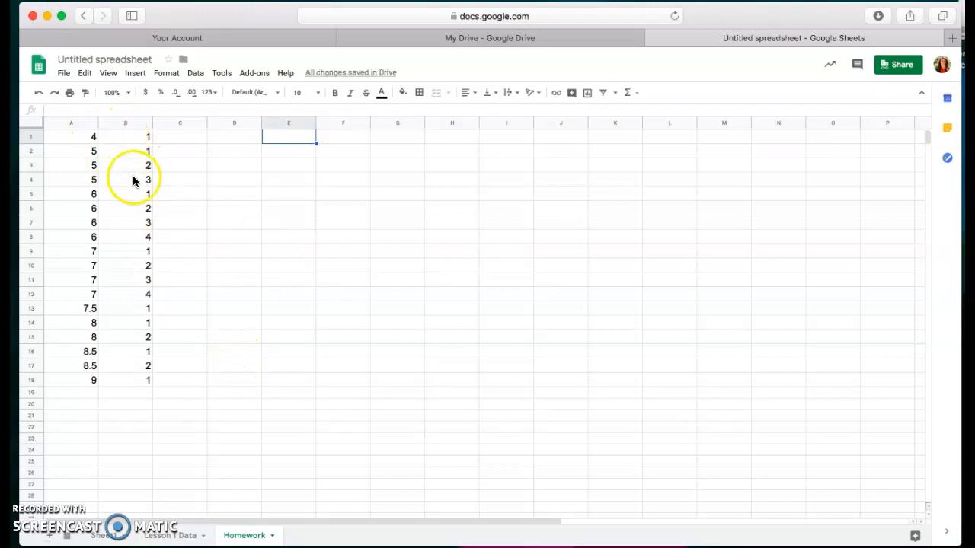
Step: Insert a chart from the data in A1:B18 and set its type to Scatter chart
click(57, 138)
drag(57, 138, 140, 383)
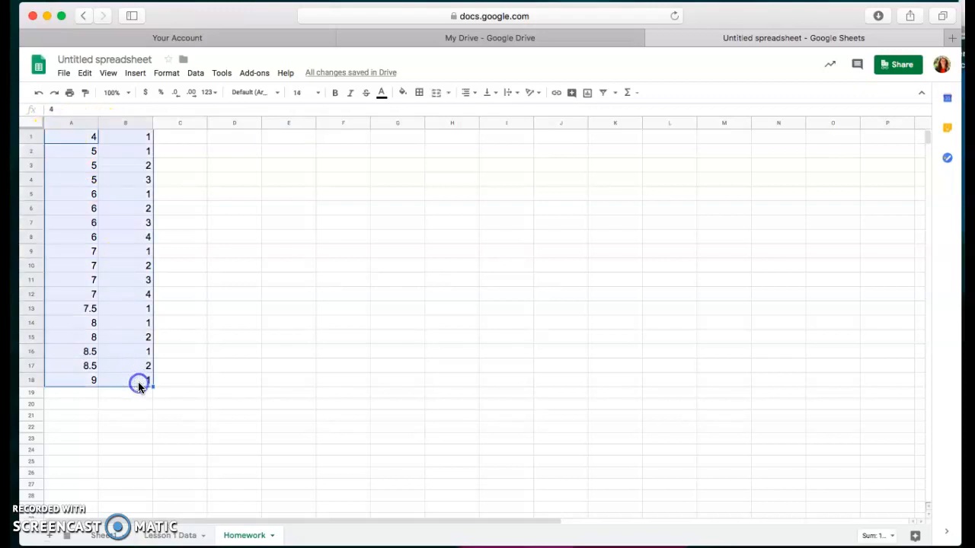
click(589, 95)
click(859, 173)
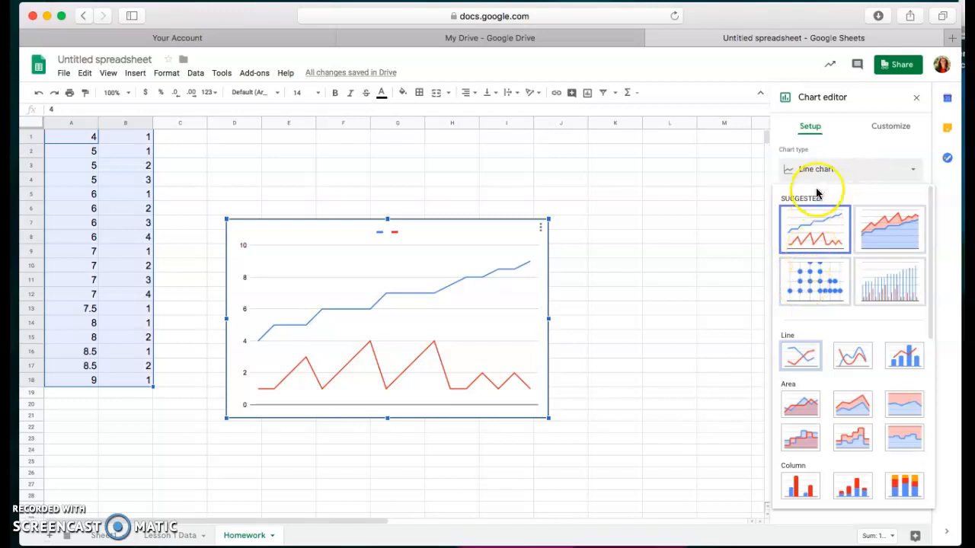
scroll(809, 297, down, 2)
scroll(809, 299, down, 8)
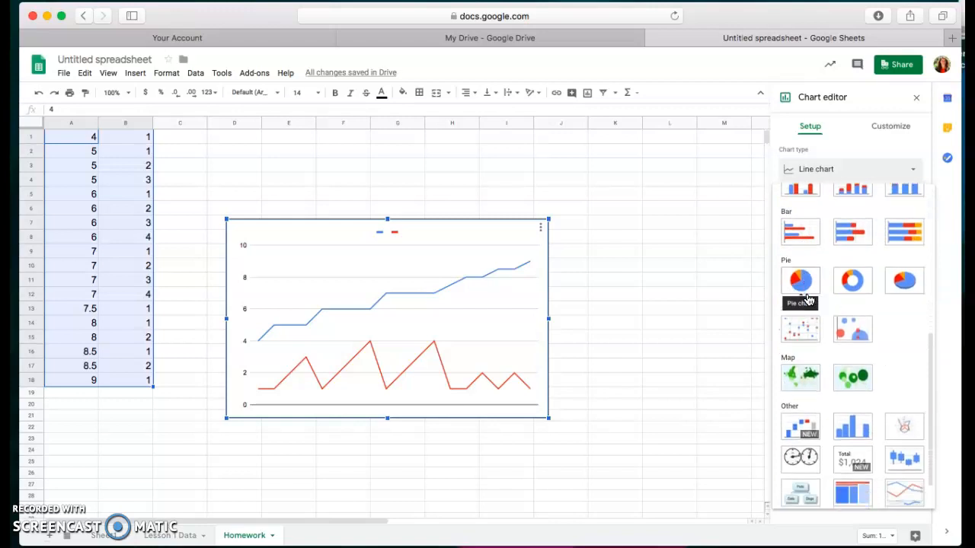
click(806, 335)
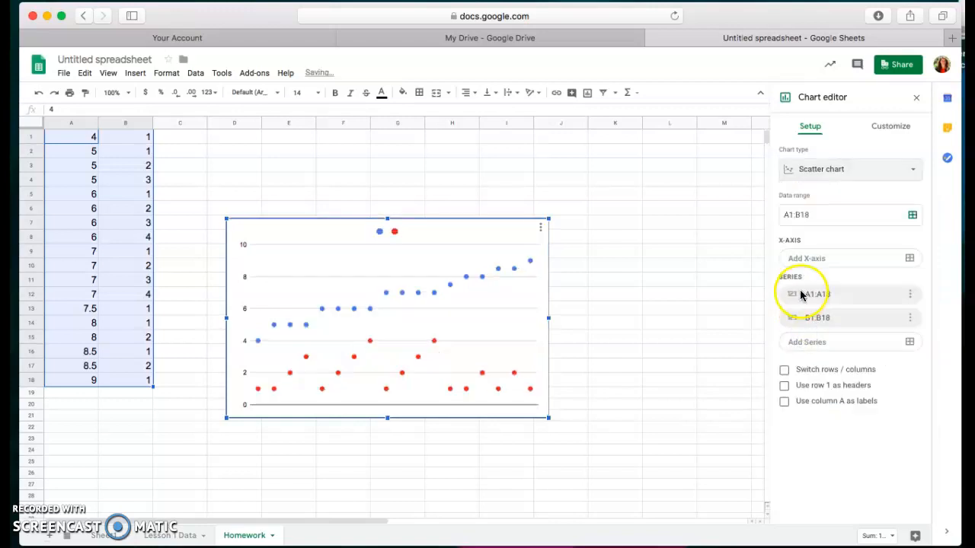
Step: Apply the suggested scatter chart that uses A1:A18 as the x-axis, and move the chart to columns H–M, starting around row 13
click(829, 171)
click(816, 278)
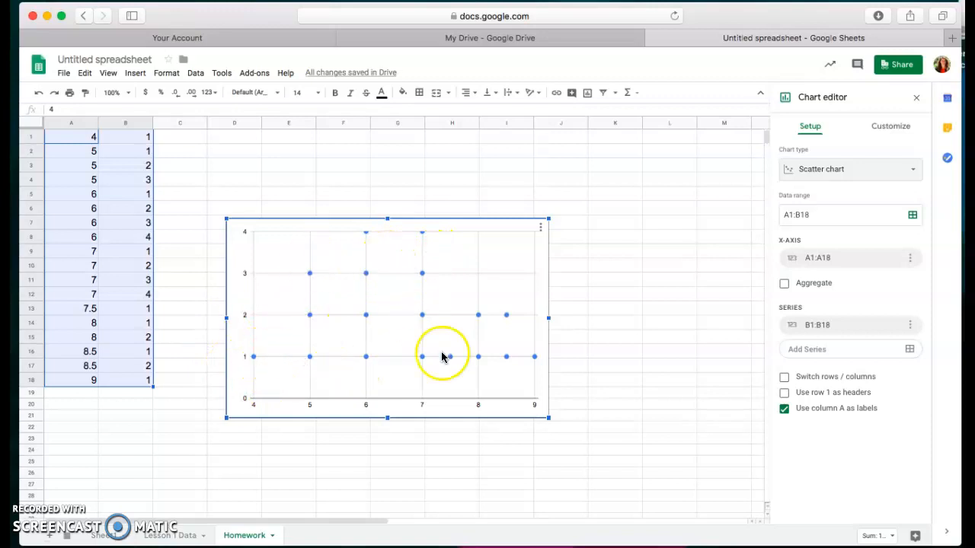
drag(449, 251, 651, 333)
Step: Enter the labels Min, Q1, Q3 and Max across cells D2 to G2
click(243, 159)
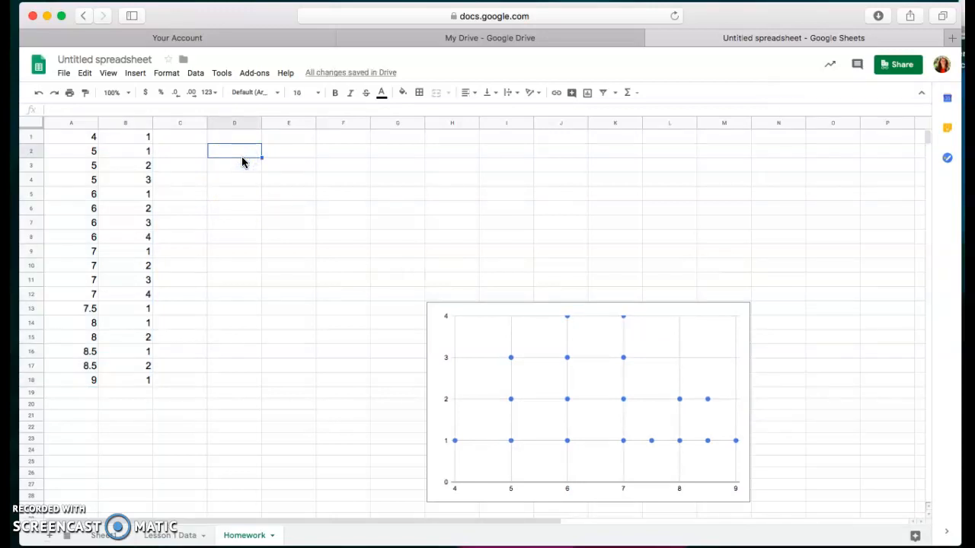
text(Min)
key(Tab)
click(258, 152)
text(Q1)
key(Tab)
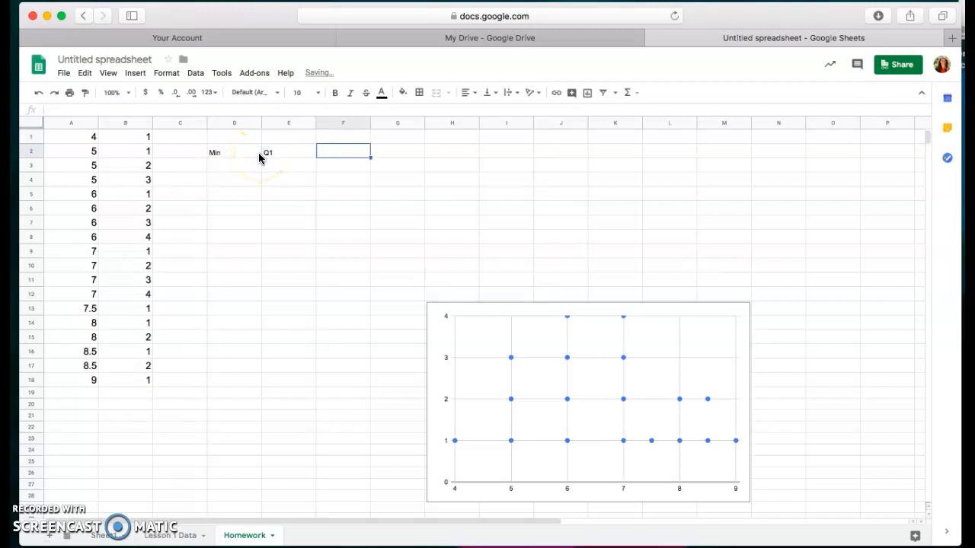
text(Q3)
key(Tab)
text(Max)
click(272, 205)
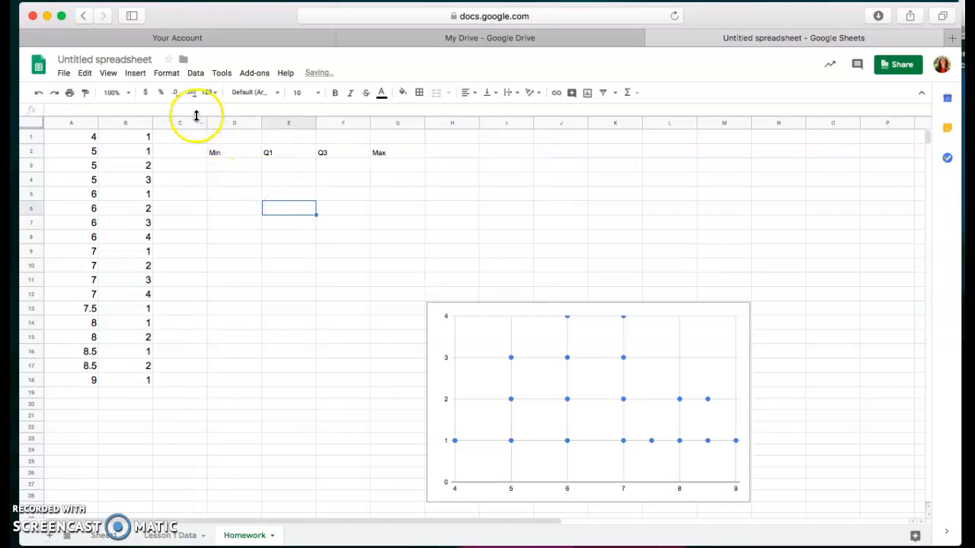
Step: Set the font size of the labels in D2:G2 to 12
drag(221, 153, 398, 151)
click(315, 92)
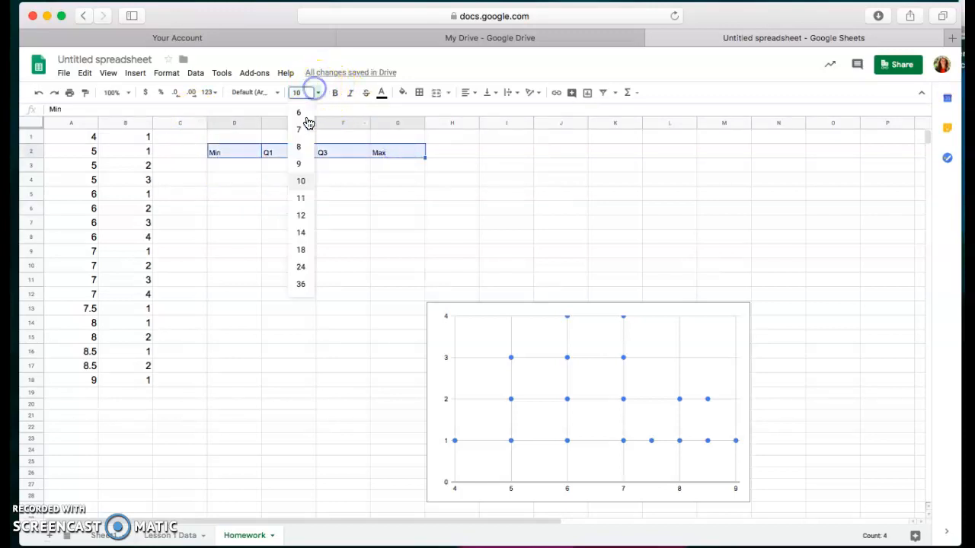
click(299, 218)
Step: Enter the formula =min(a1:a18) in D3, under the Min label
click(244, 168)
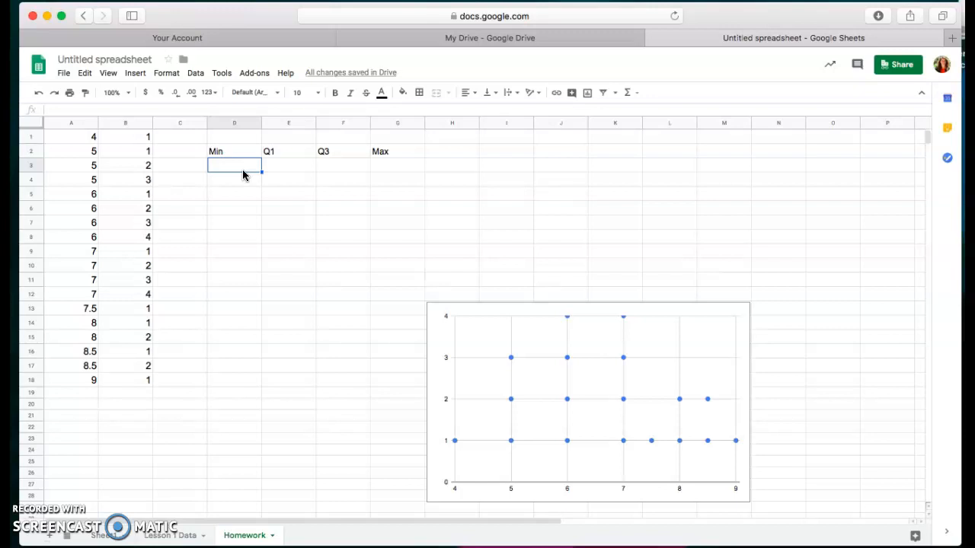
text(=)
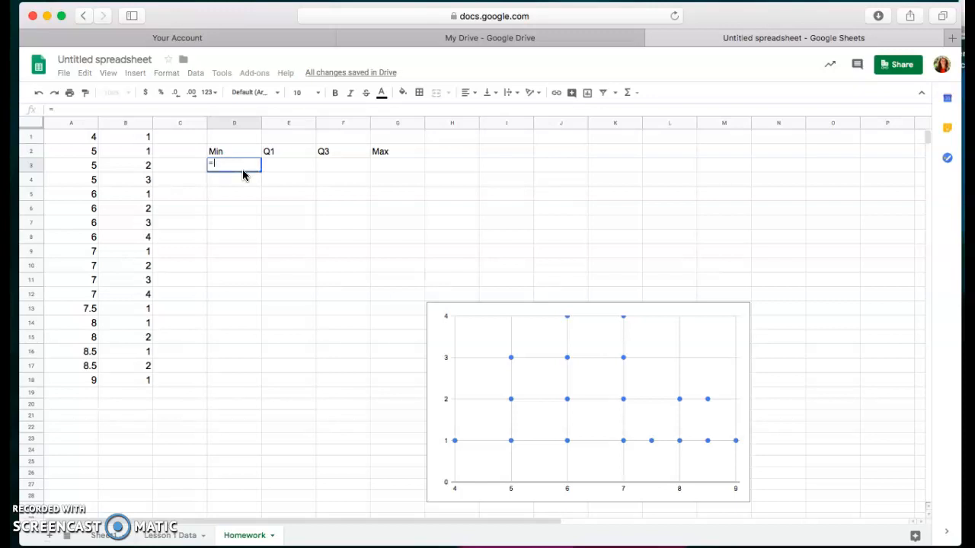
text(min(a1)
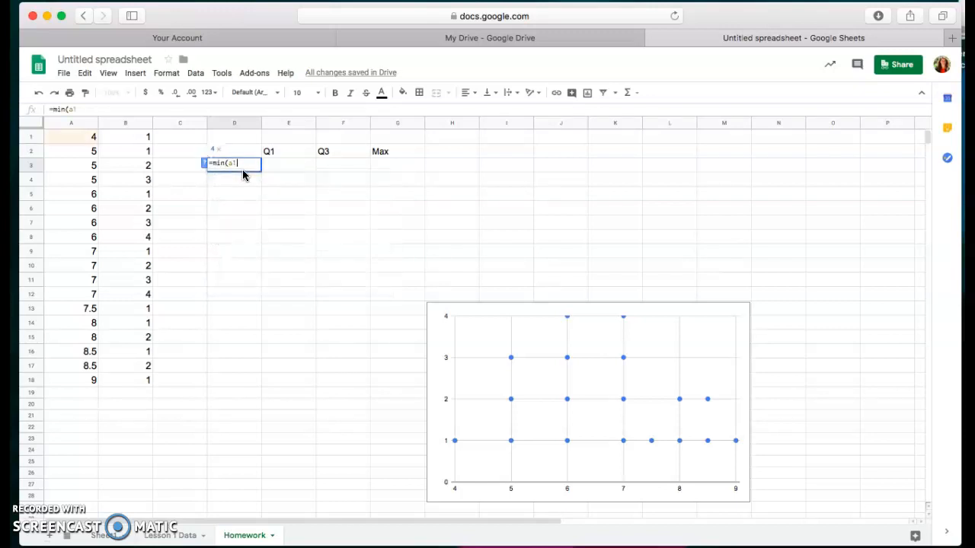
text(:a18))
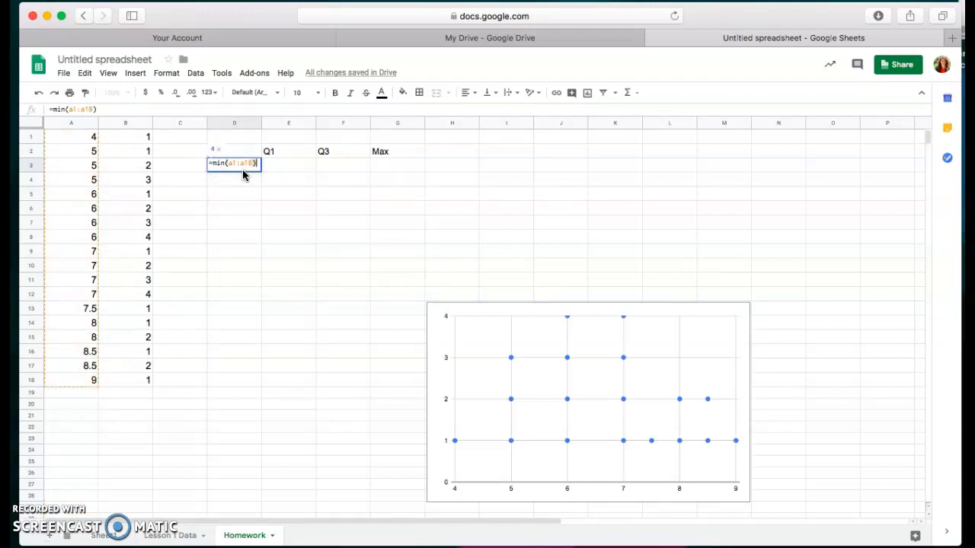
key(Return)
Step: Enter a QUARTILE formula in E3 that calculates quartile 1 of the column A data
click(298, 169)
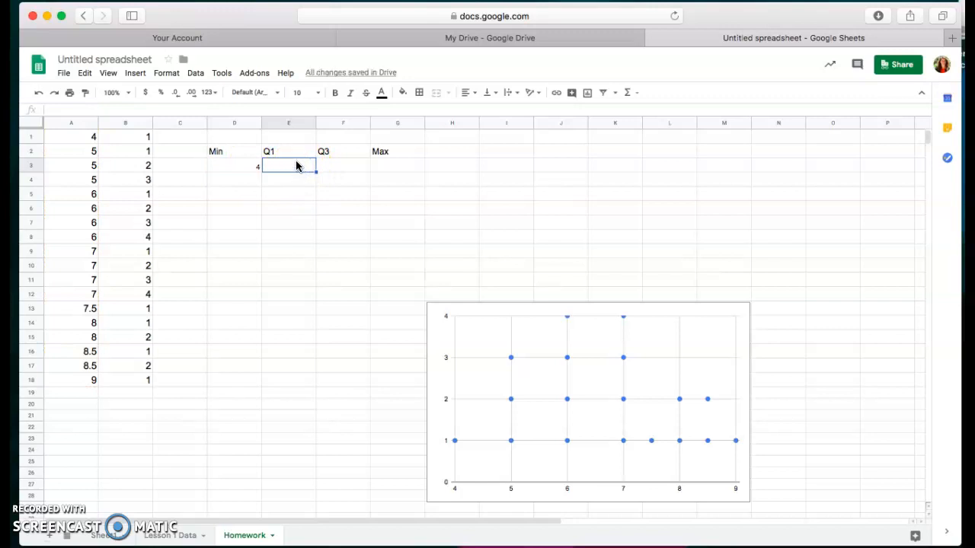
text(=quartile)
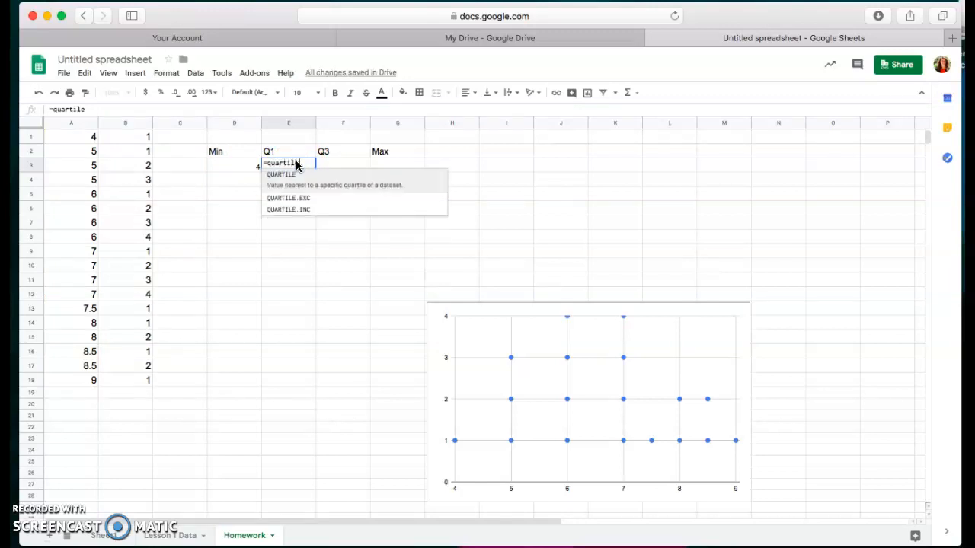
text((a1)
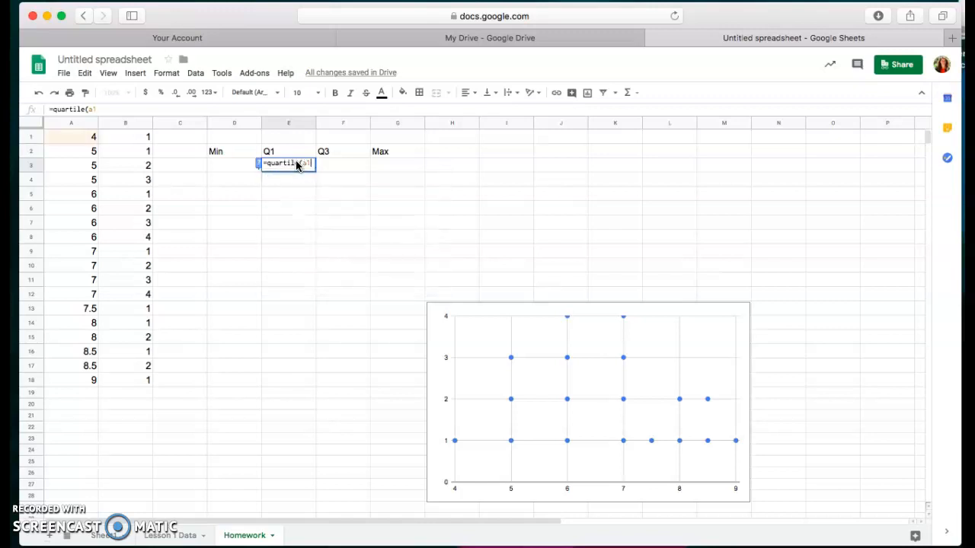
text(:a20, 1)
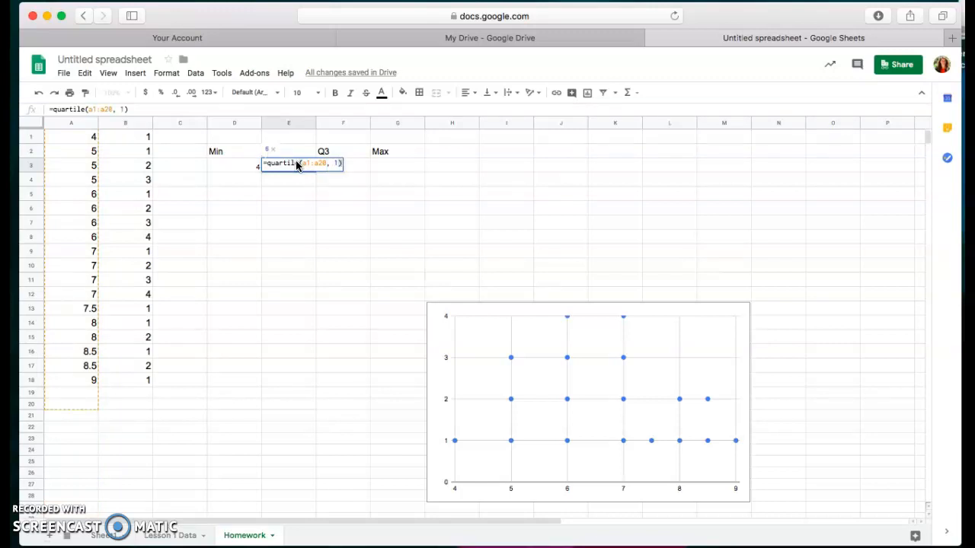
click(326, 163)
key(BackSpace)
key(BackSpace)
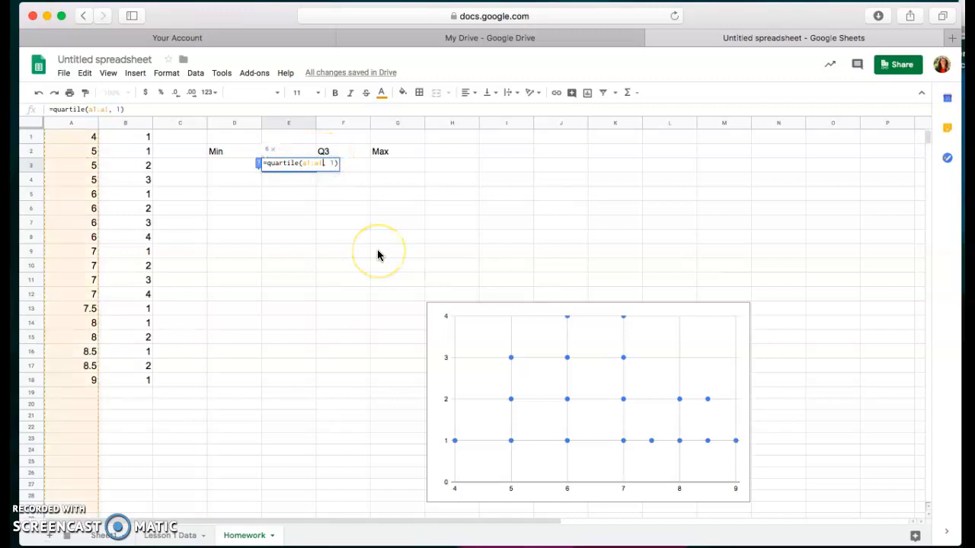
key(Return)
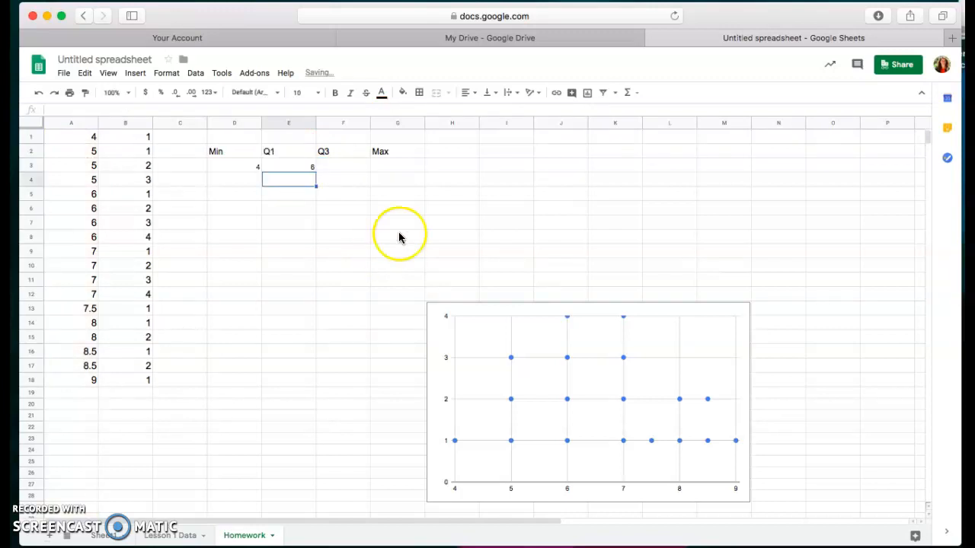
Step: Enter the formula =quartile(a1:a18, 3) in F3, under the Q3 label
click(340, 167)
text(=quartile(a1:a18)
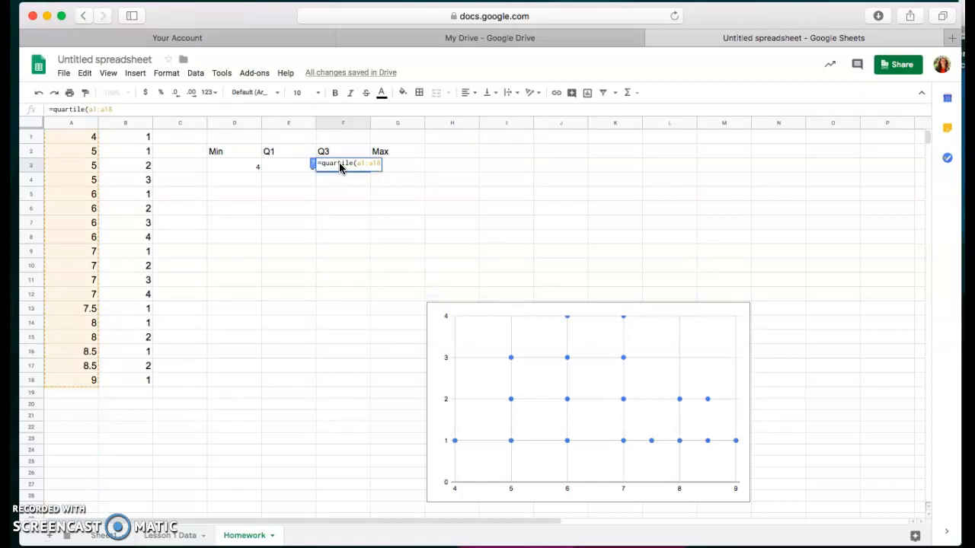
text(, 3))
key(Return)
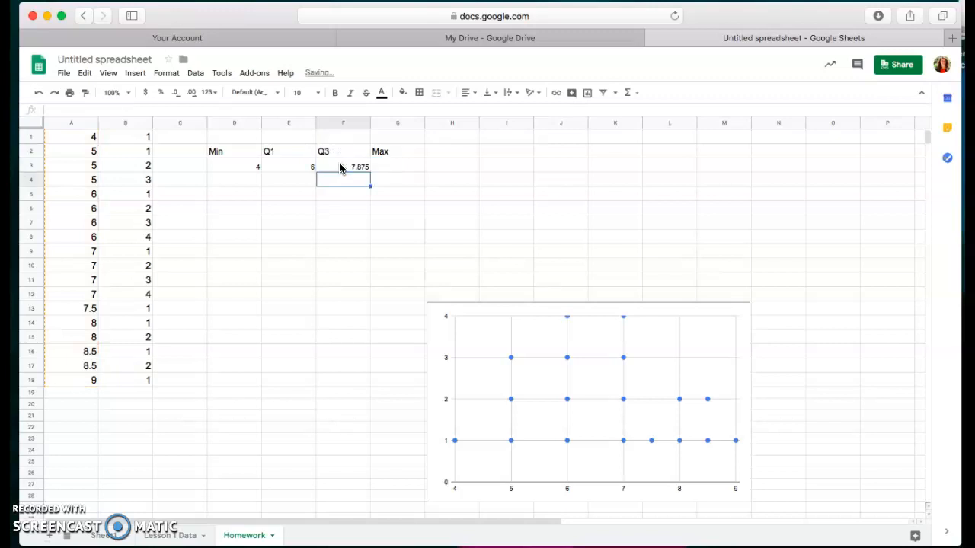
Step: Enter a MAX formula in G3 that calculates the maximum of the column A data
click(400, 166)
text(=)
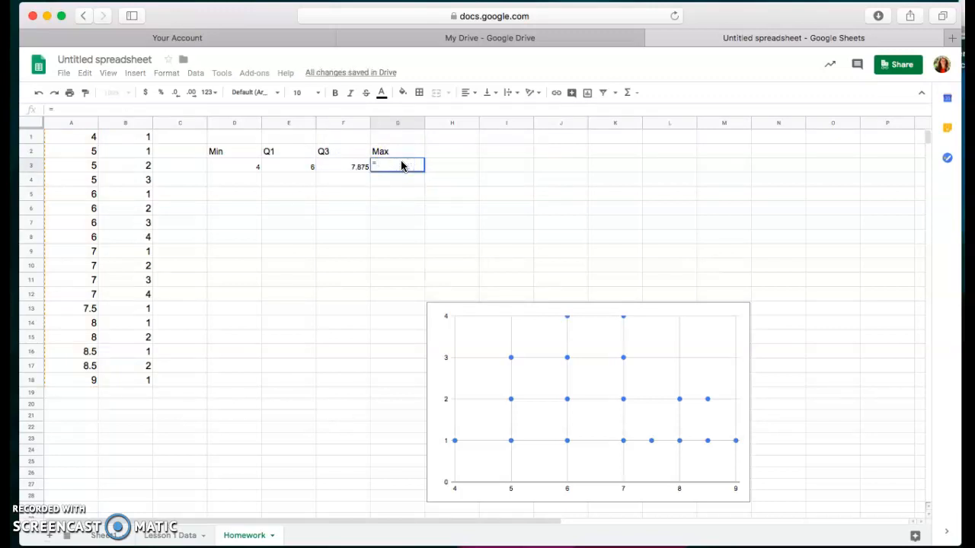
text(max)
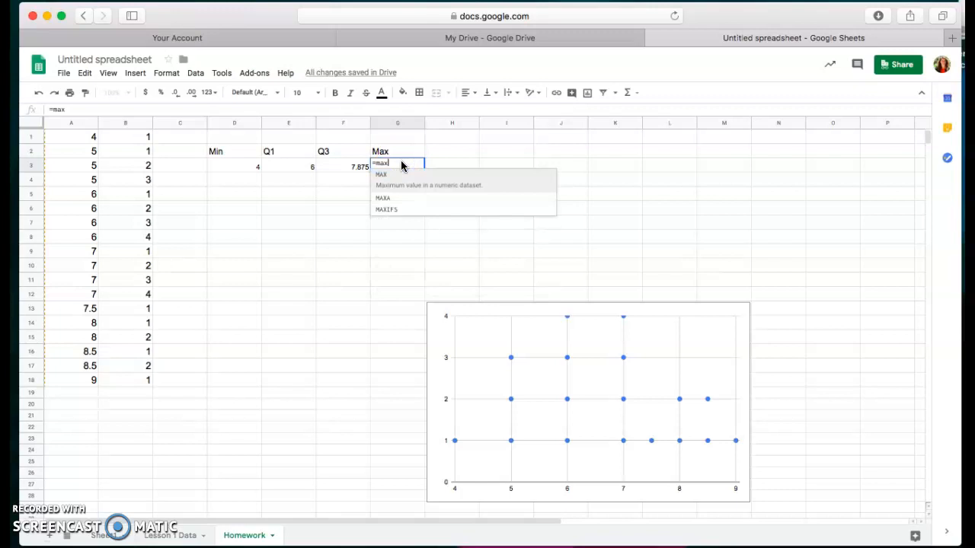
text((a1:a18)
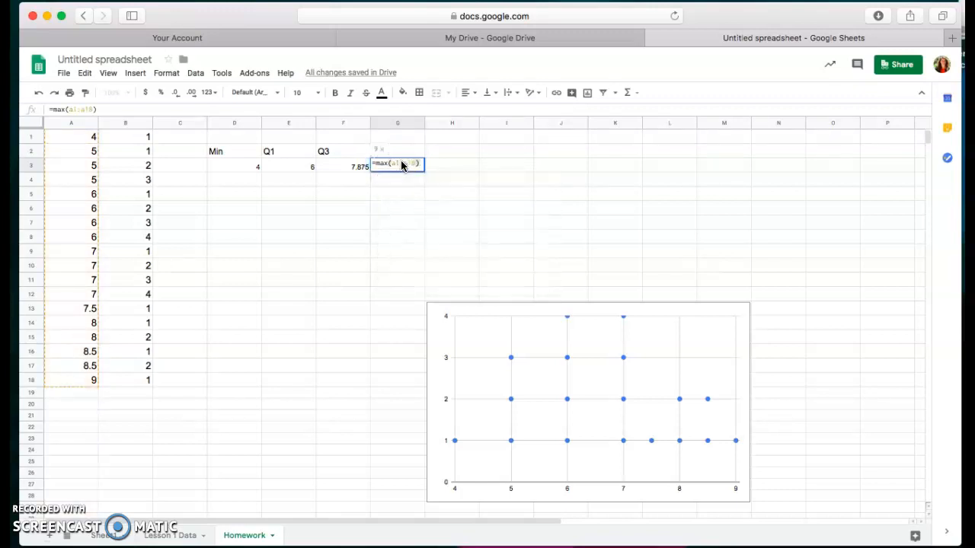
click(388, 175)
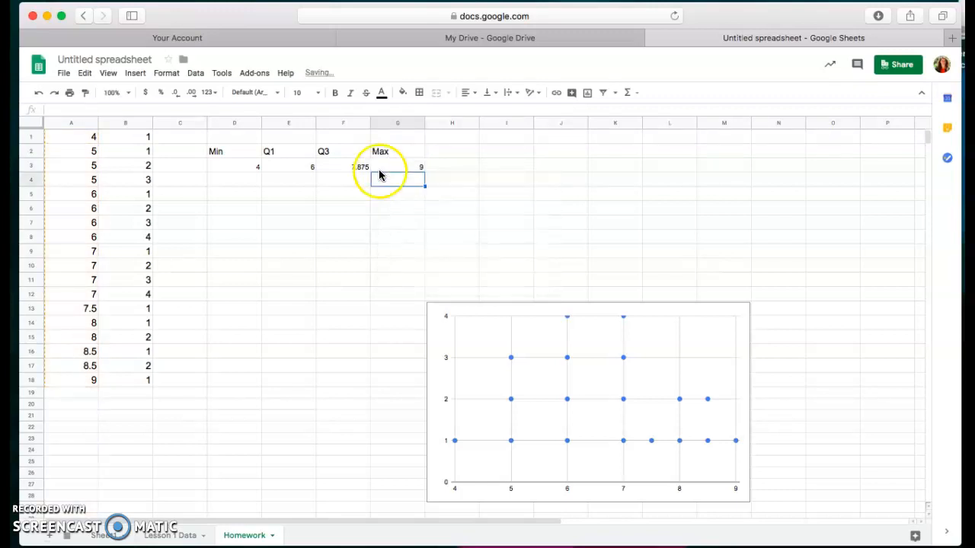
Step: Set the font size of the summary values in D3:G3 to 12
drag(235, 174, 406, 173)
click(317, 92)
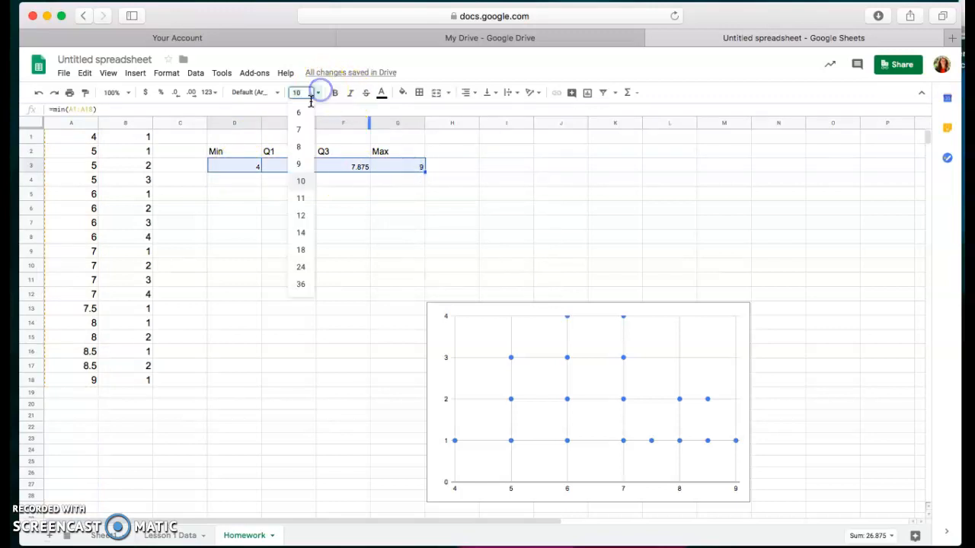
click(303, 218)
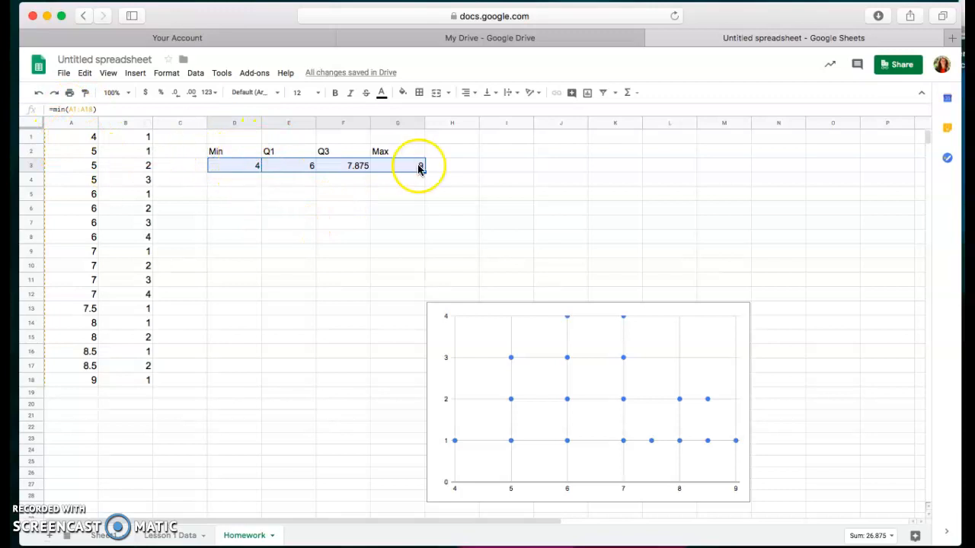
Step: Enter the row label Data in C3 and set its font size to 12
click(175, 167)
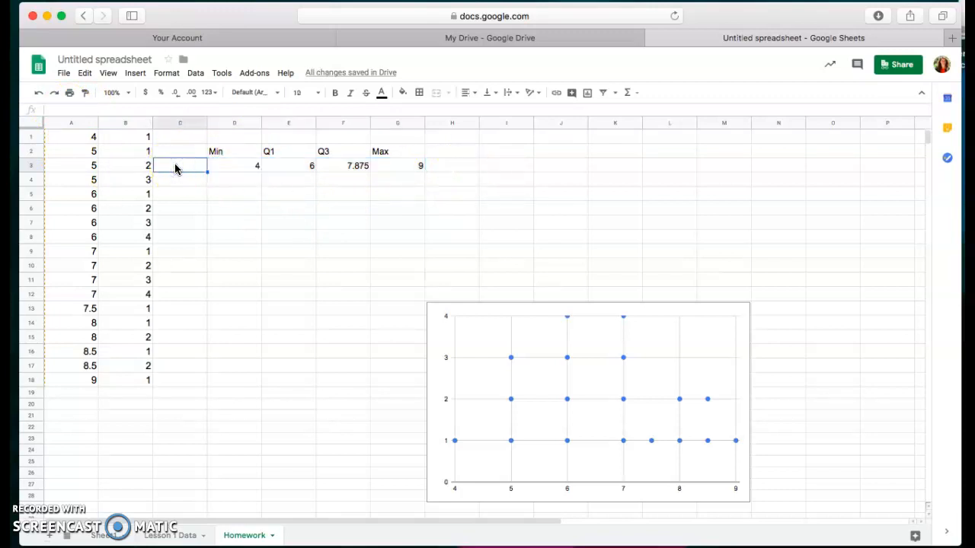
text(Data)
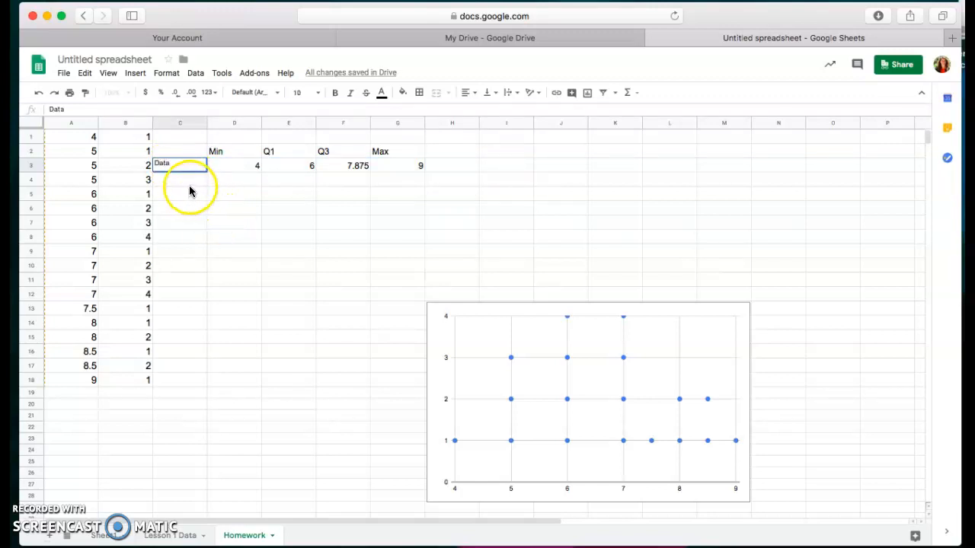
click(189, 185)
click(188, 166)
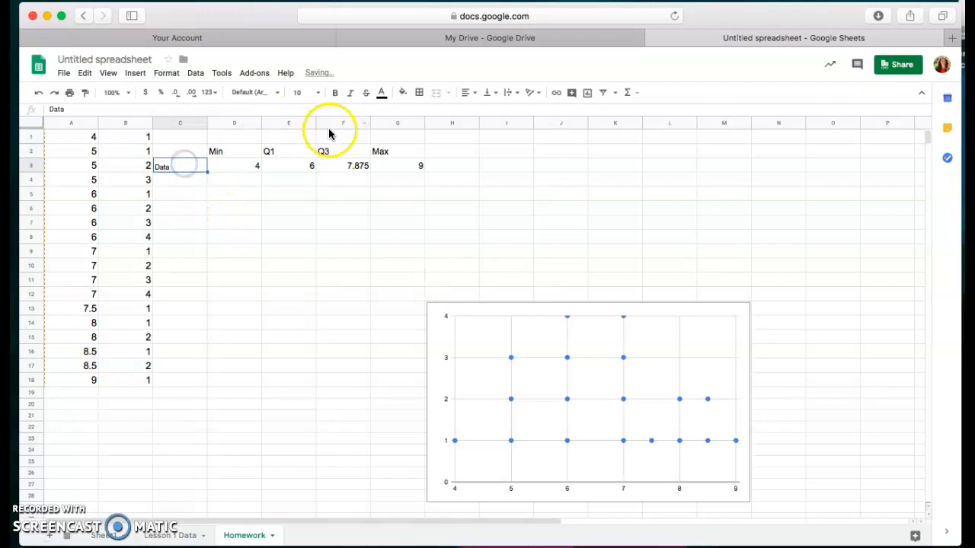
click(316, 93)
click(301, 216)
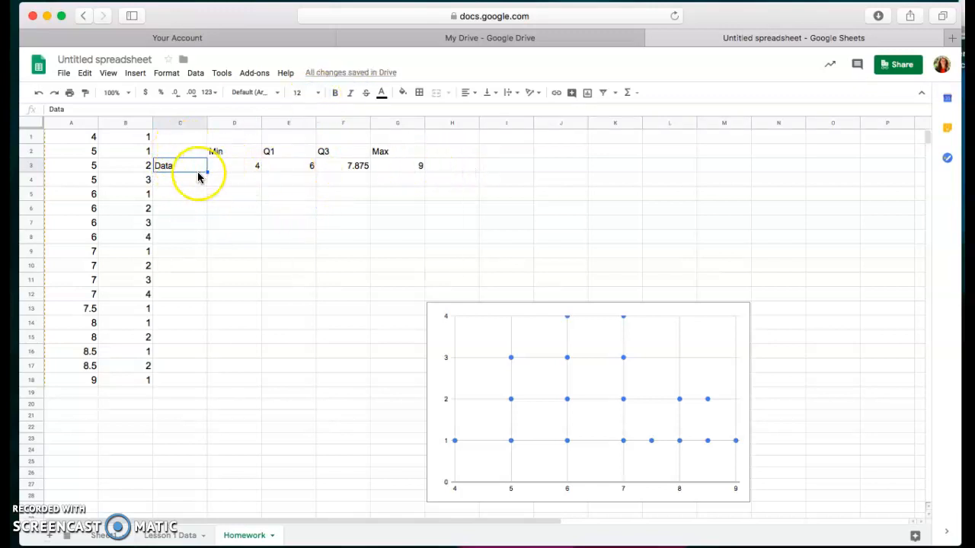
Step: Insert a chart from the summary range C3:G3 and set its type to Candlestick chart
drag(187, 168, 409, 167)
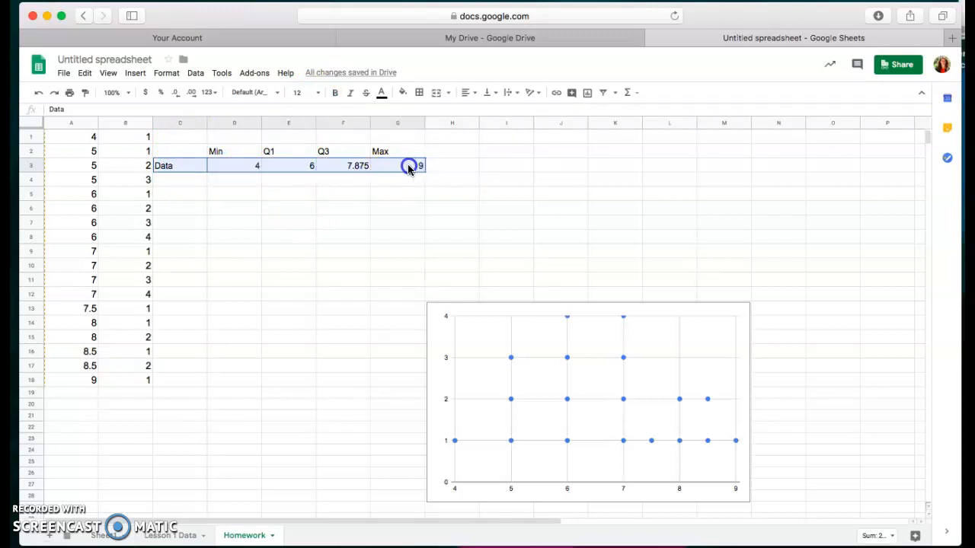
drag(178, 169, 249, 174)
click(589, 93)
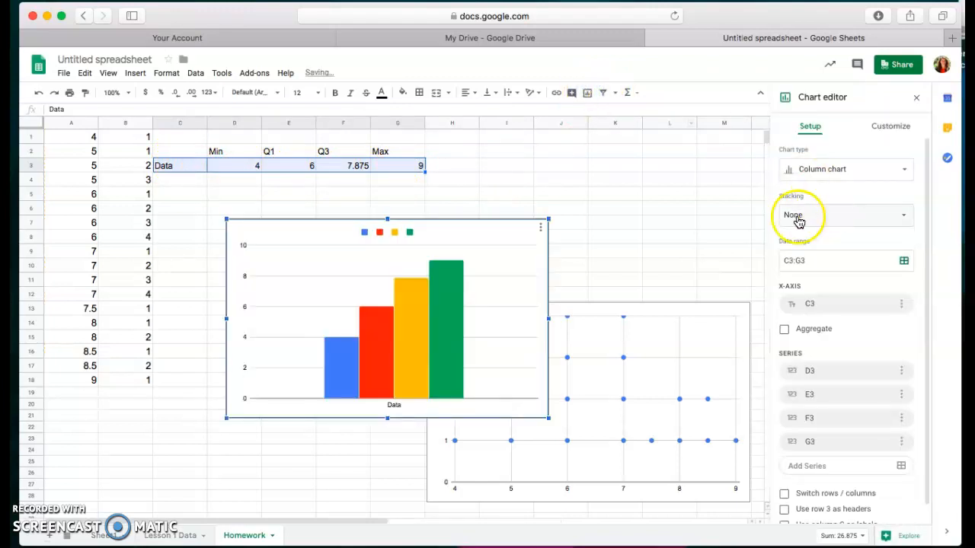
click(886, 167)
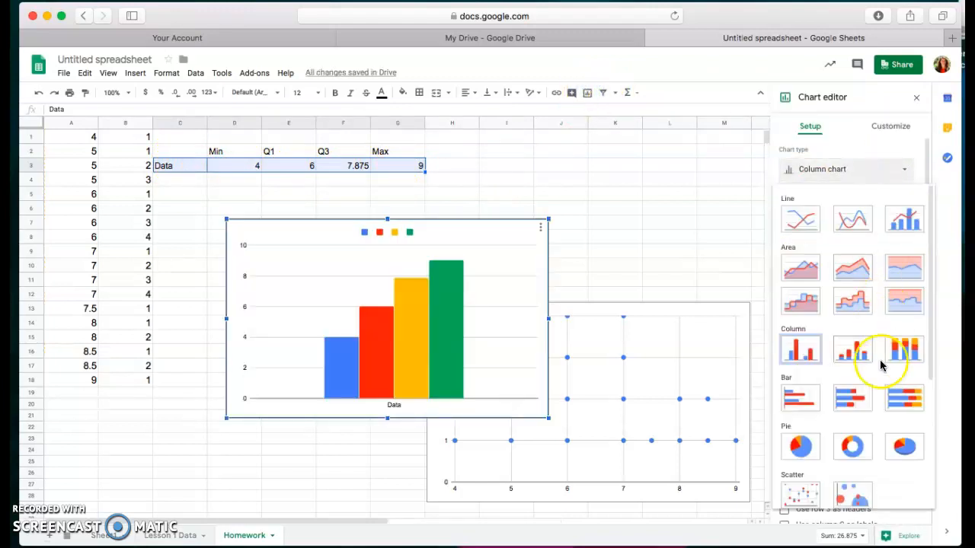
scroll(881, 343, down, 5)
scroll(878, 370, down, 2)
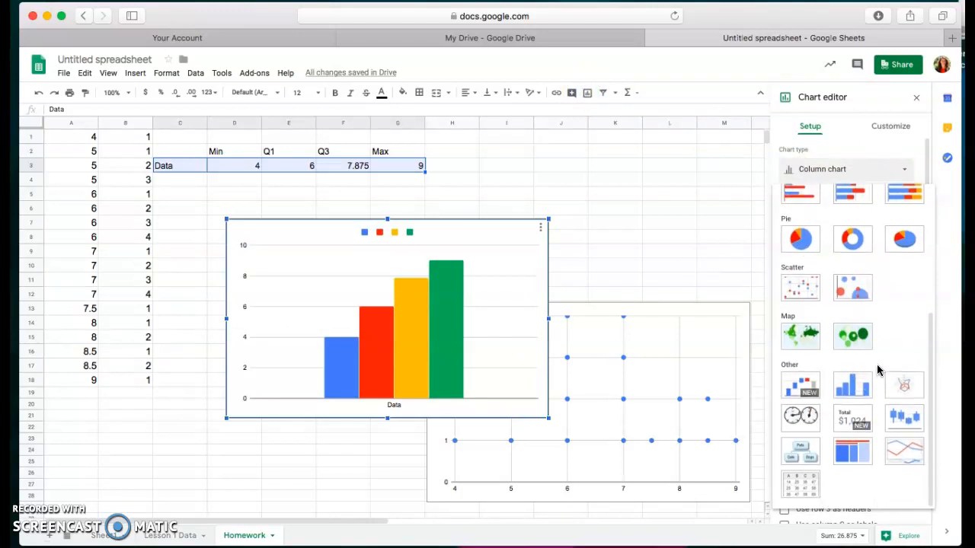
click(908, 423)
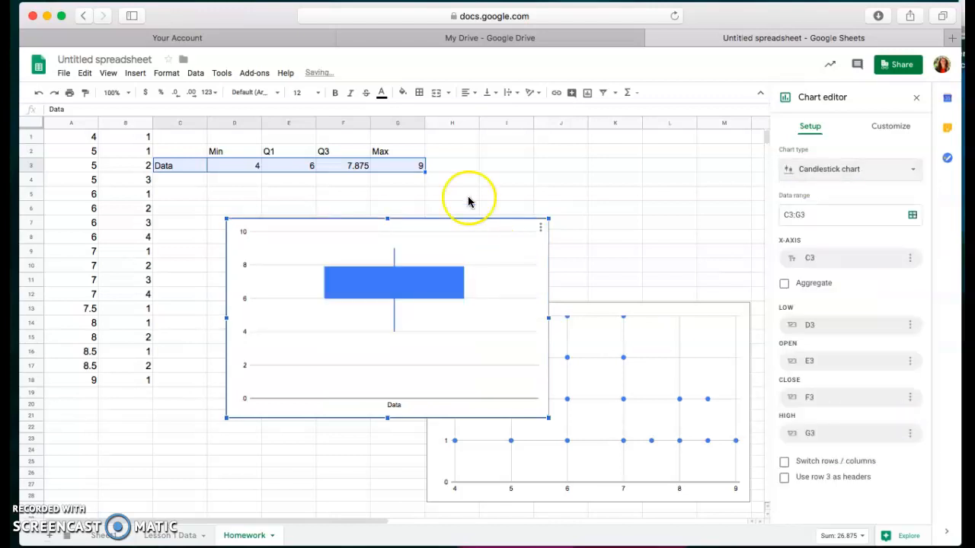
Step: Move the candlestick chart just below the summary row and place the dot plot beside it so the two charts no longer overlap
click(477, 235)
drag(516, 221, 467, 185)
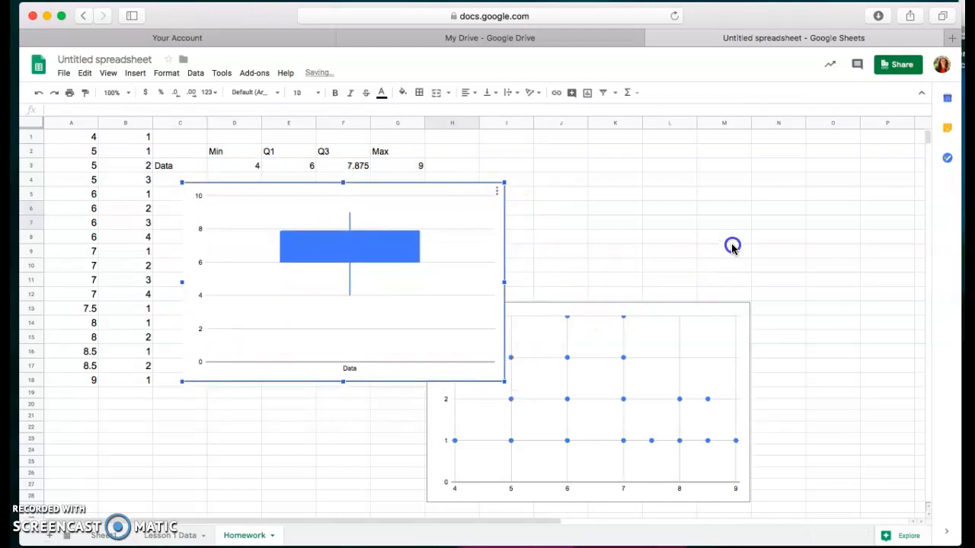
click(698, 318)
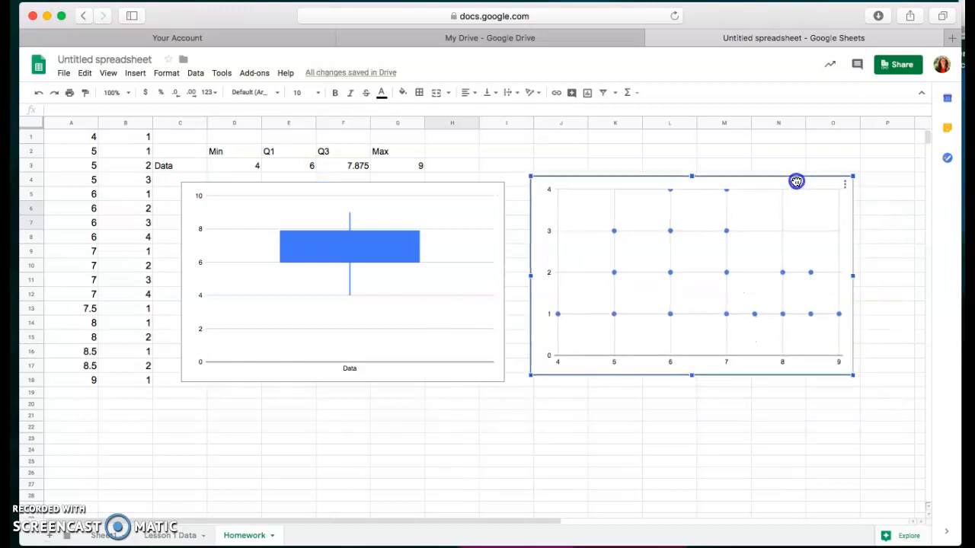